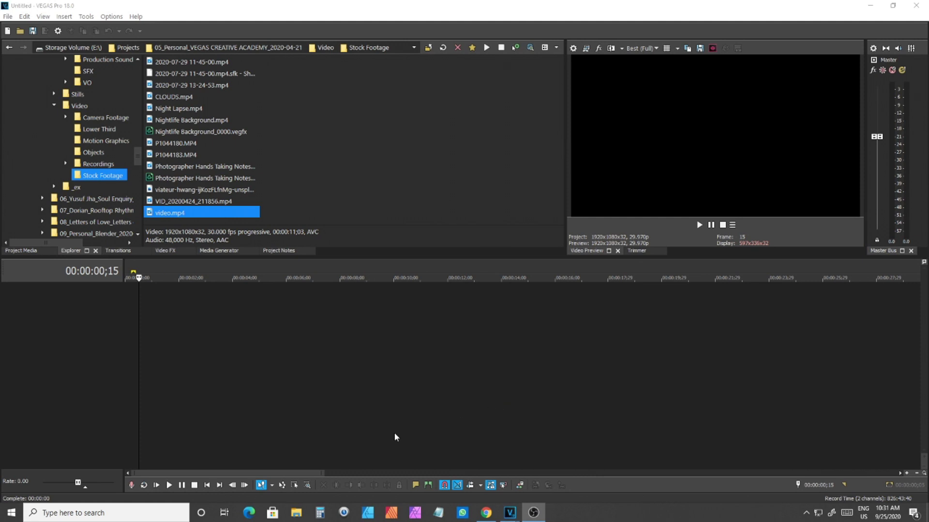
Insert two empty video tracks on the timeline
right_click(117, 327)
click(146, 357)
right_click(90, 365)
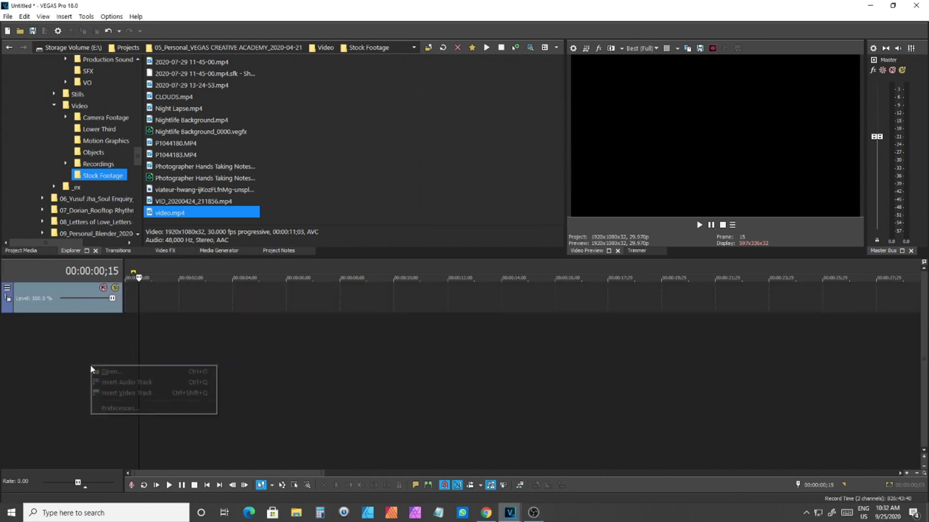
click(133, 395)
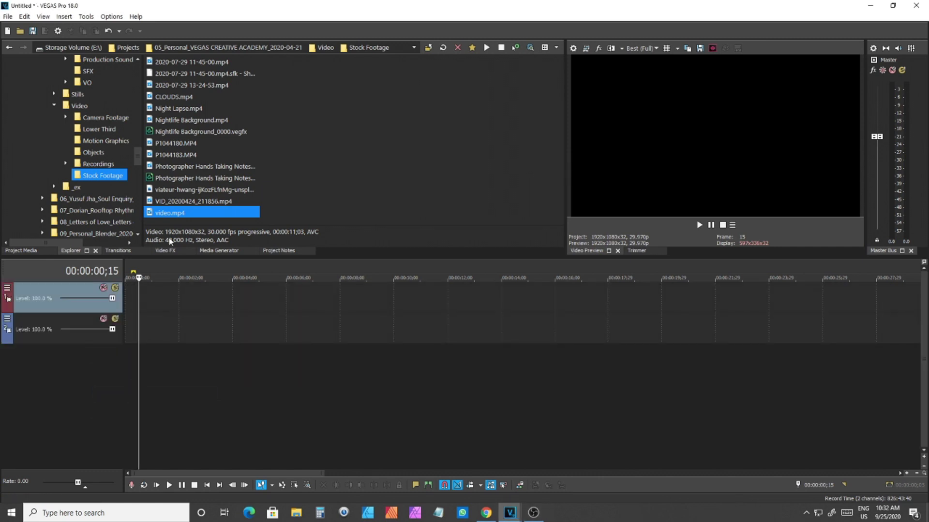
Place video.mp4 below the new tracks and match project settings to the footage
mouse_move(171, 213)
mouse_down()
mouse_move(155, 348)
mouse_move(125, 330)
mouse_up()
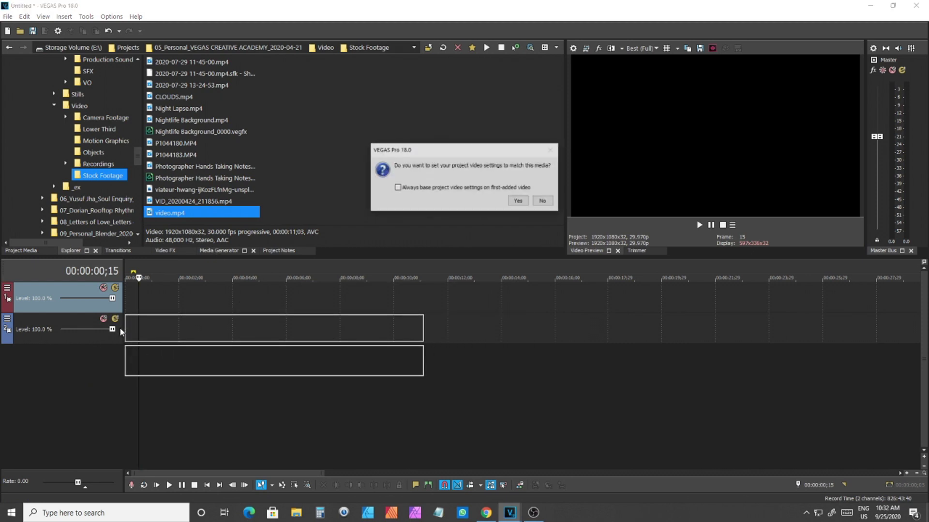
click(519, 201)
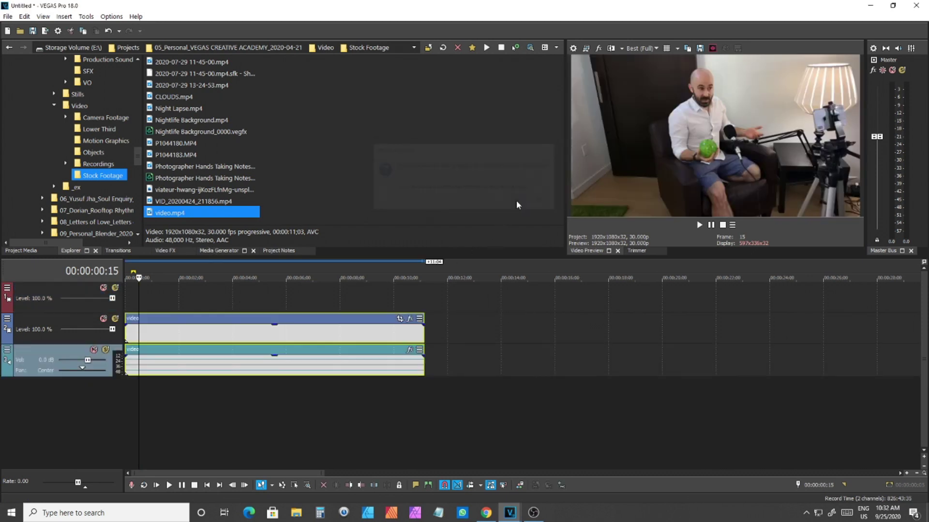
click(264, 412)
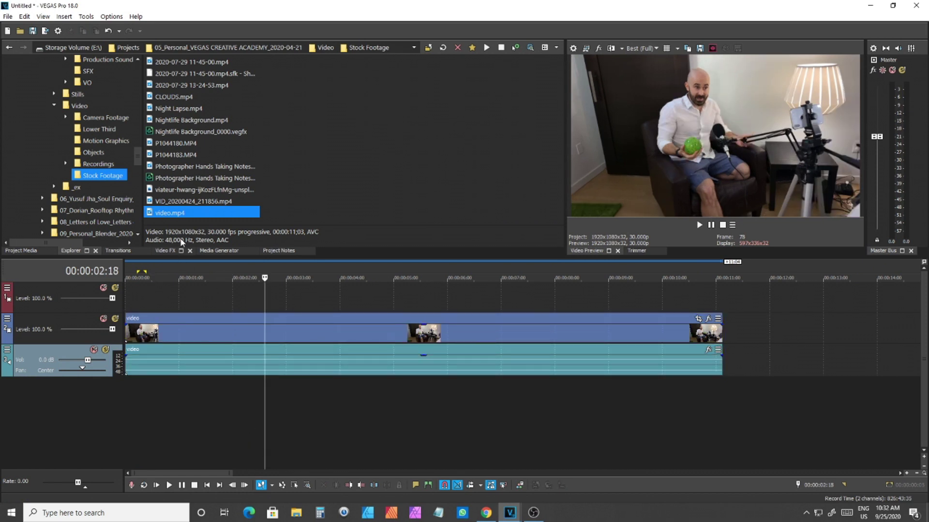
Add the Title08 LIVE STREAM title to the top track and move its text lower left
click(216, 250)
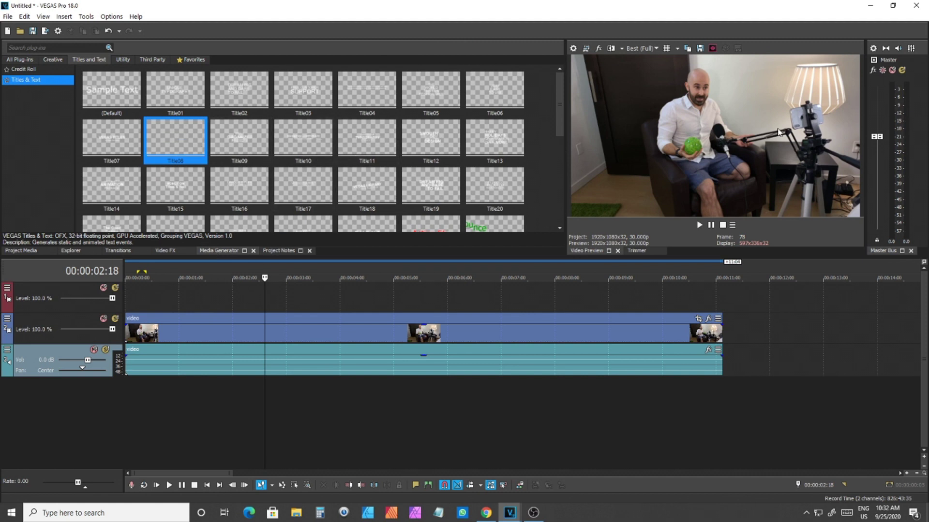
mouse_move(176, 128)
mouse_down()
mouse_move(194, 291)
mouse_move(171, 286)
mouse_up()
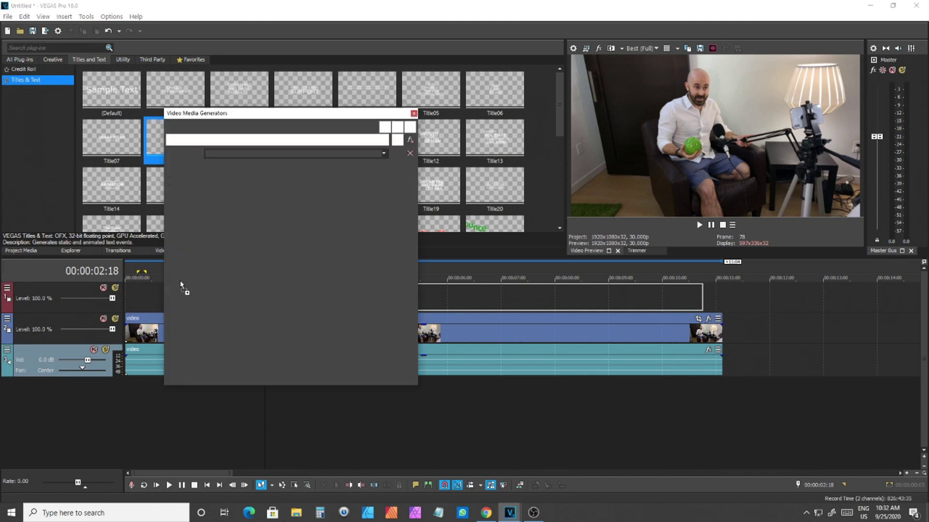
click(414, 113)
click(669, 289)
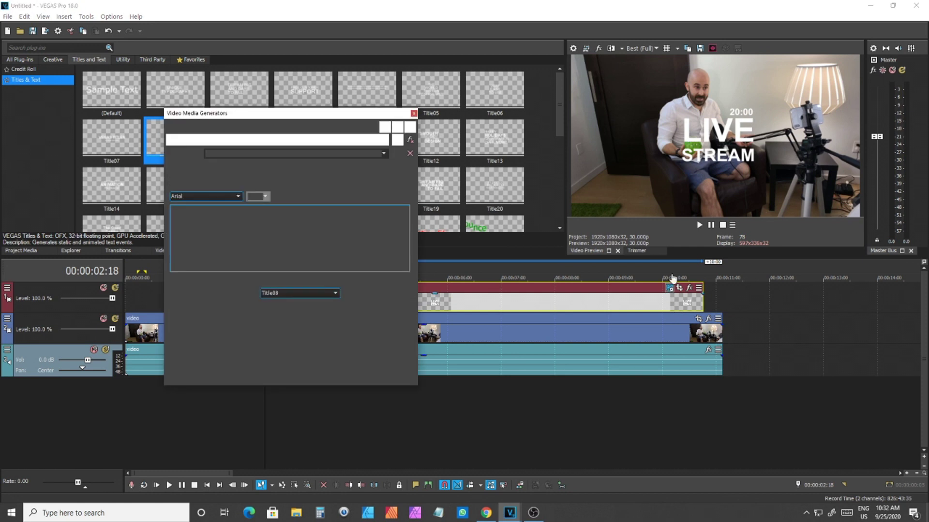
drag(623, 188, 619, 191)
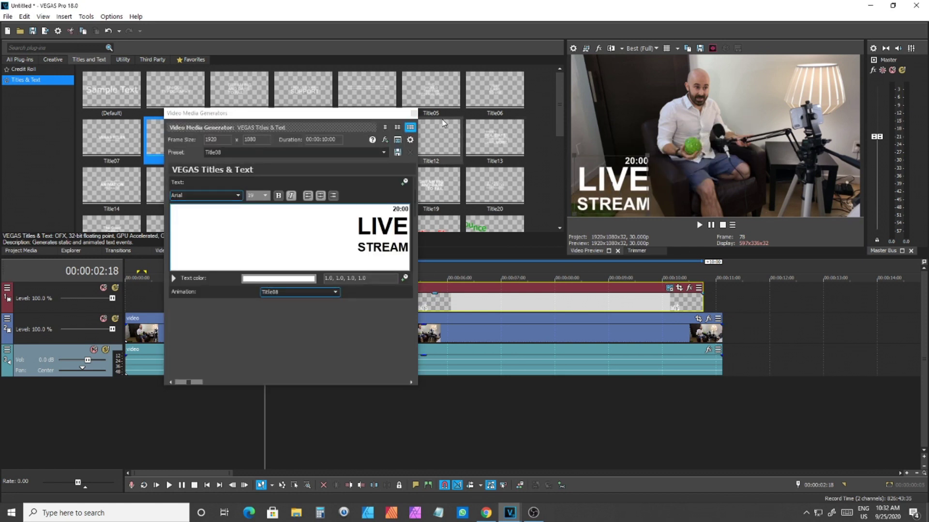
click(414, 114)
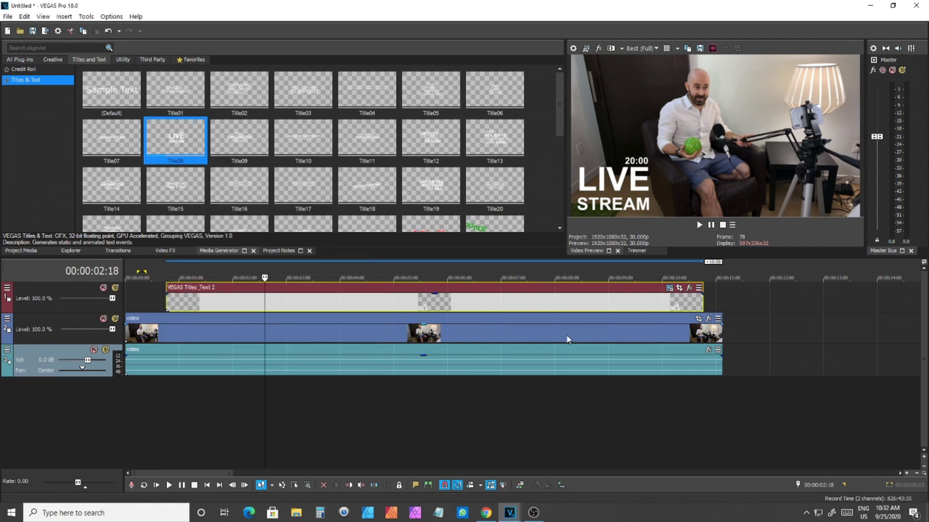
Trim the end of the LIVE STREAM title event and preview it
drag(699, 302, 265, 302)
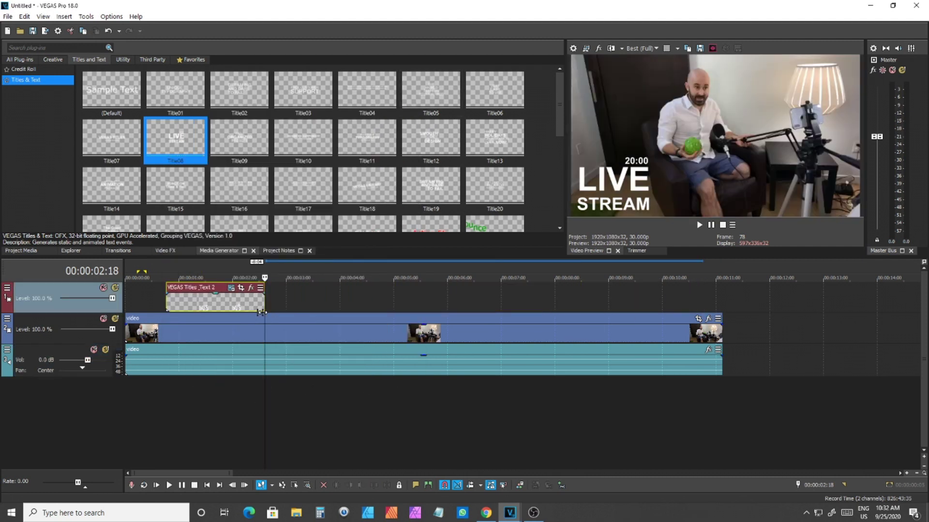
click(217, 308)
scroll(218, 308, up, 3)
click(287, 311)
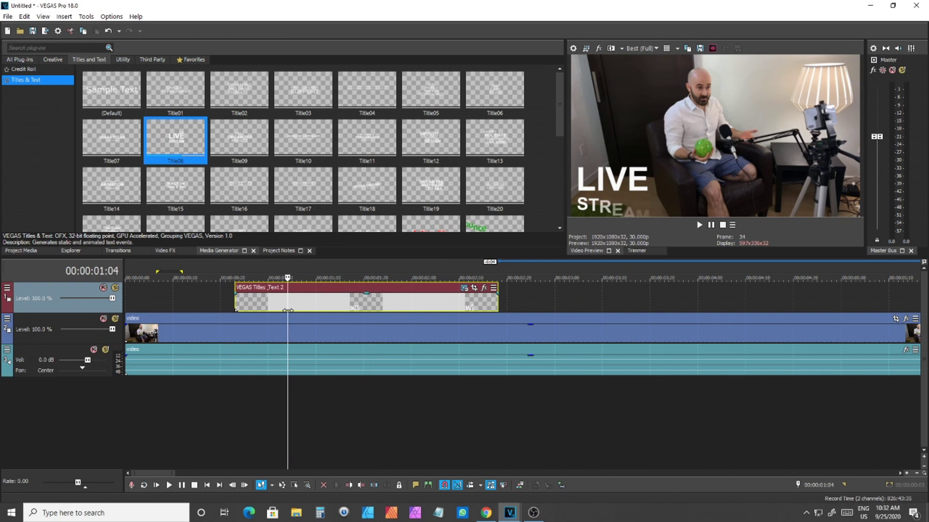
click(235, 404)
click(320, 301)
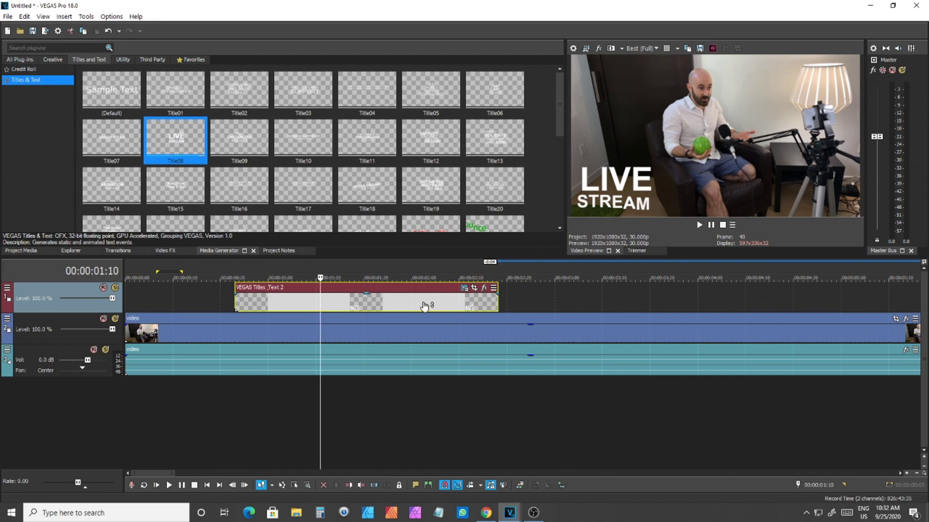
Set the top track's compositing mode to Overlay and scrub to review the blend
click(8, 288)
mouse_move(44, 353)
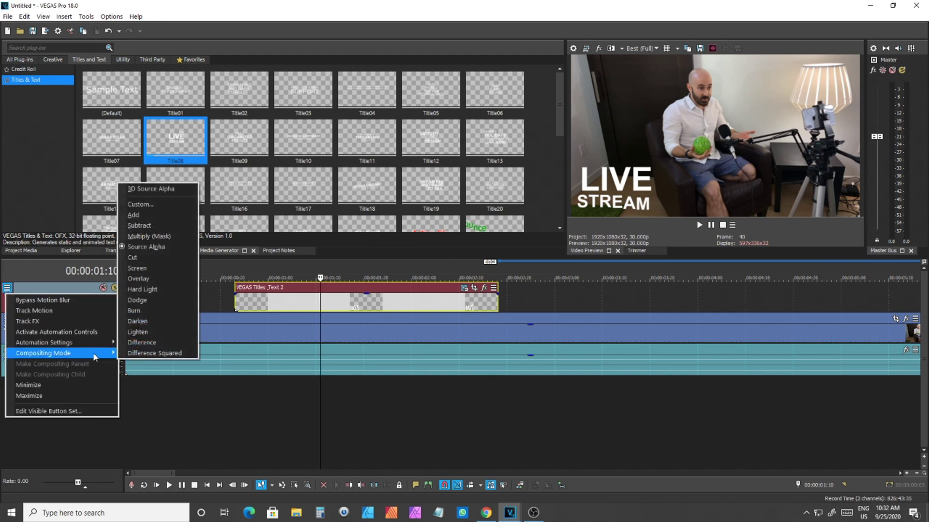
click(182, 282)
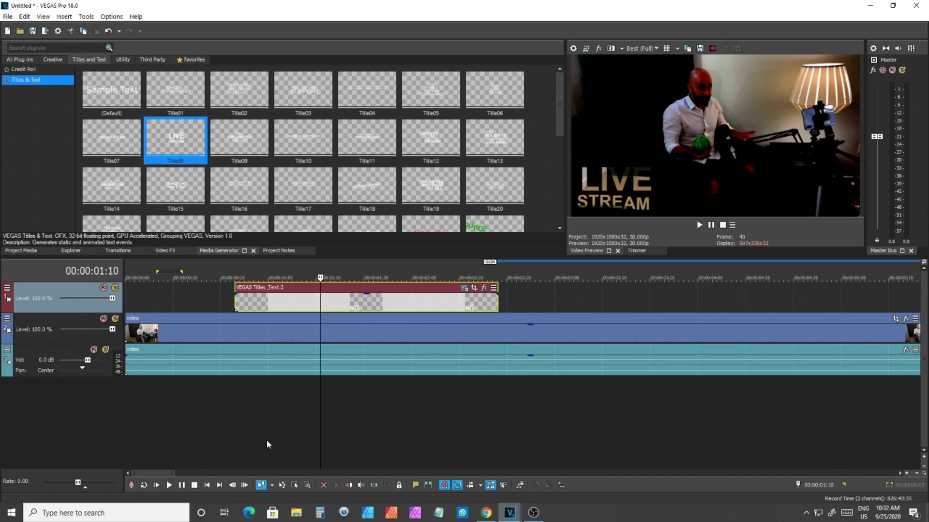
mouse_move(321, 416)
mouse_down()
mouse_move(135, 413)
mouse_move(850, 352)
mouse_move(261, 361)
mouse_move(626, 373)
mouse_move(670, 374)
mouse_move(156, 332)
mouse_move(535, 351)
mouse_move(439, 353)
mouse_up()
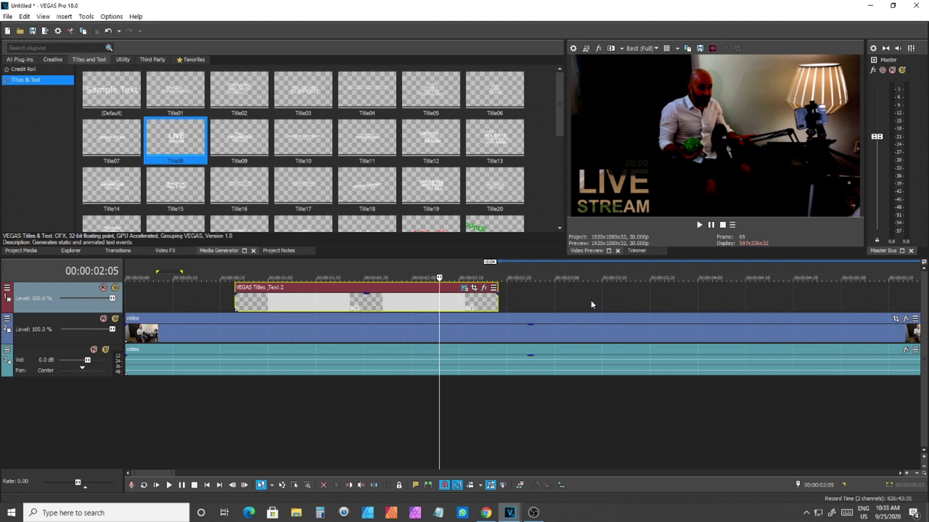
Mark a time selection matching the LIVE STREAM title event's span
click(247, 398)
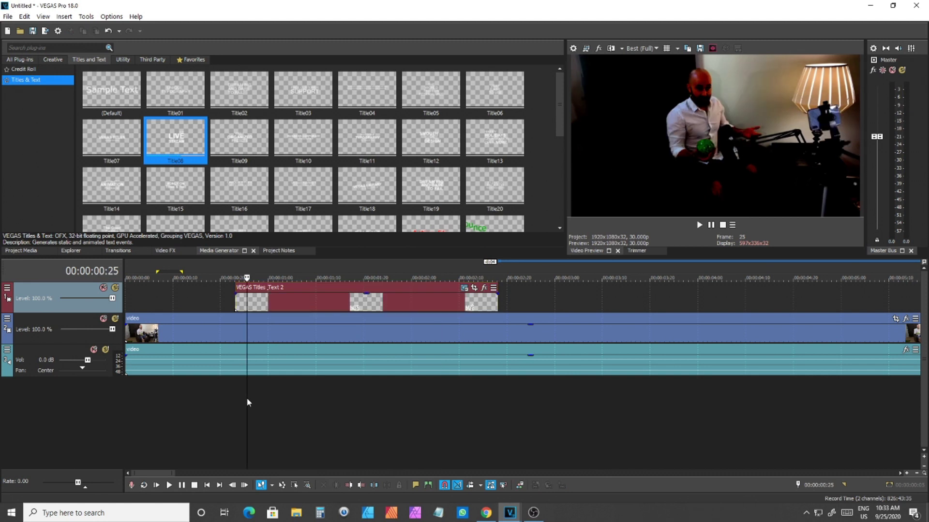
click(307, 396)
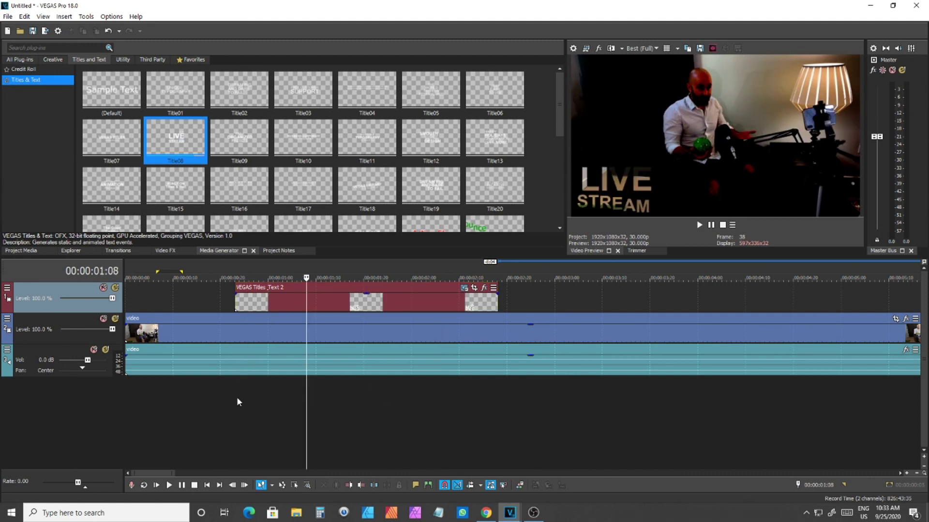
drag(236, 397, 498, 395)
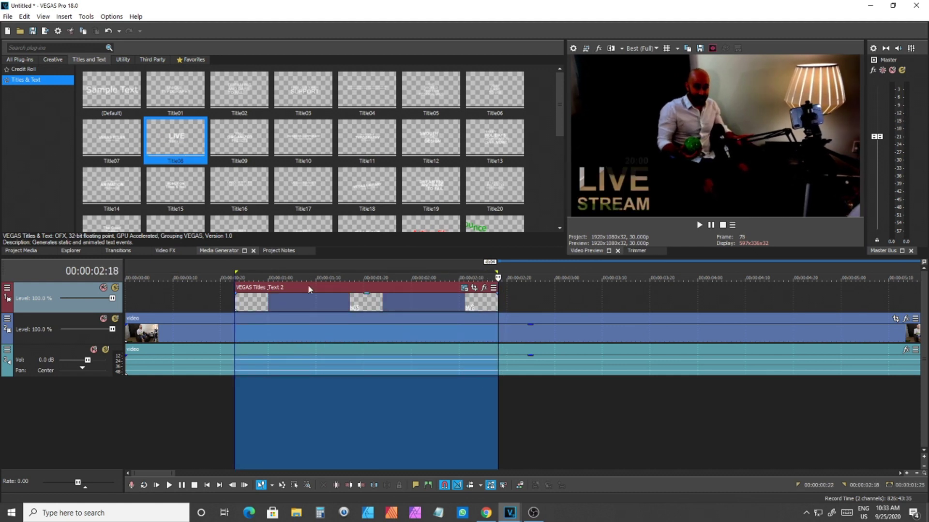
Clear the time selection, rename the top track 'OVERLAY TRACK', and open its header menu
click(255, 448)
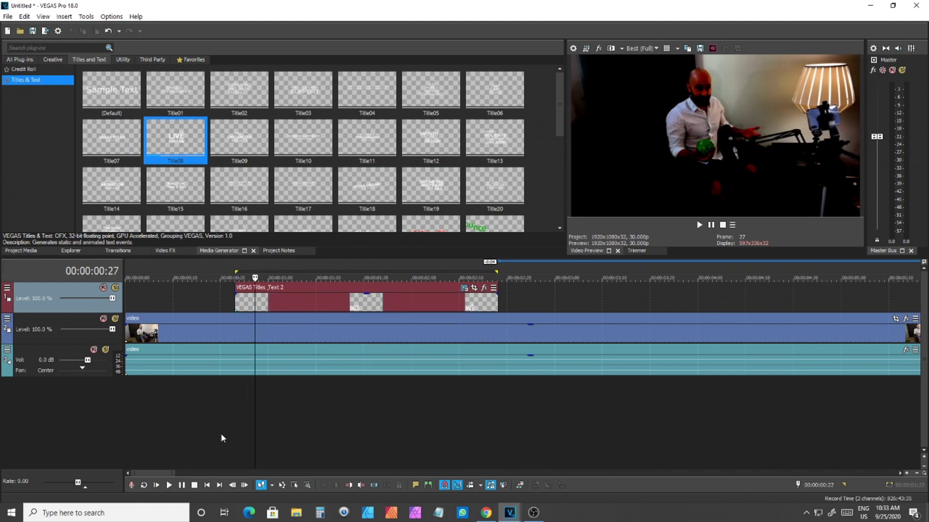
double_click(58, 287)
text(OVE)
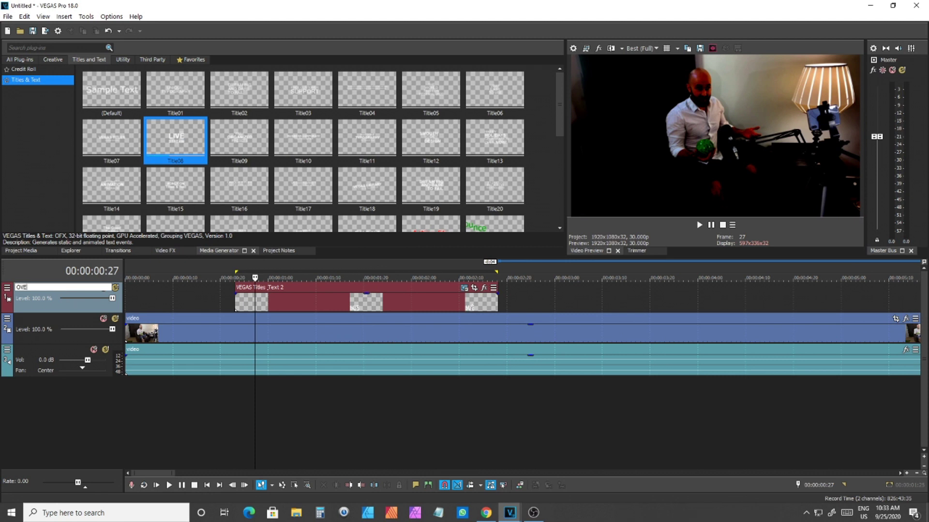
text(K)
key(Return)
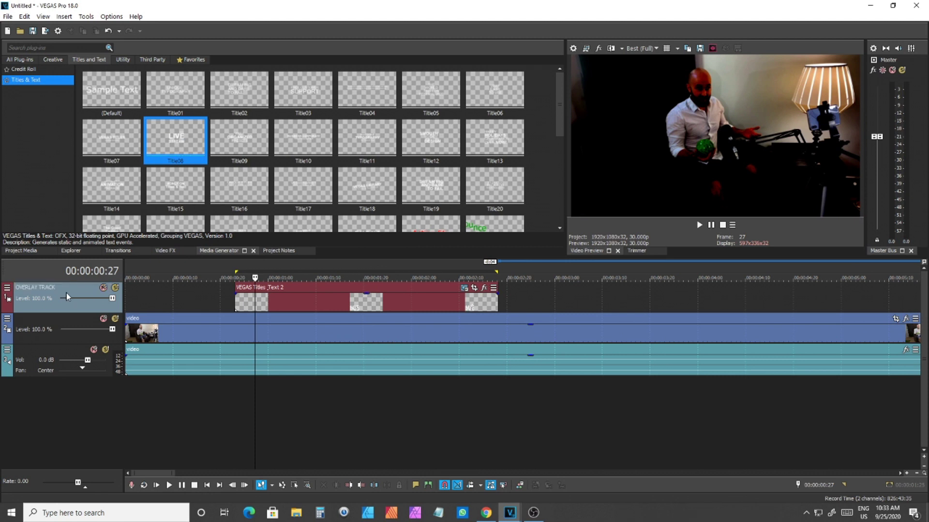
right_click(18, 291)
mouse_move(63, 356)
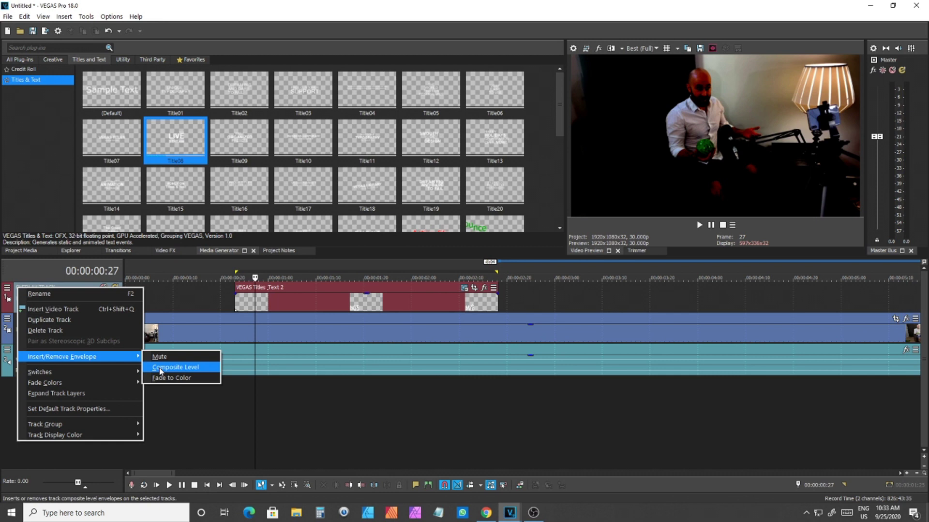
Add a Composite Level envelope to OVERLAY TRACK and lower it to 0%
click(152, 371)
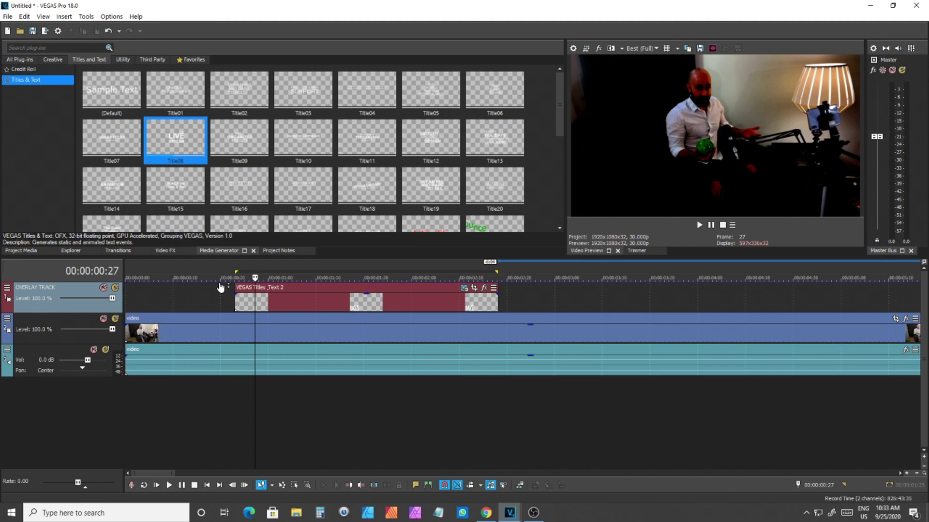
drag(221, 288, 218, 331)
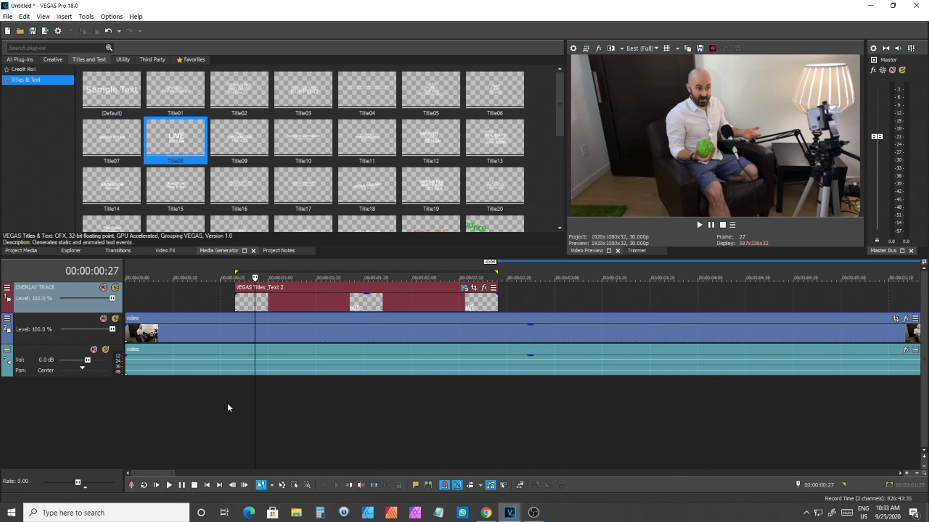
scroll(287, 359, up, 4)
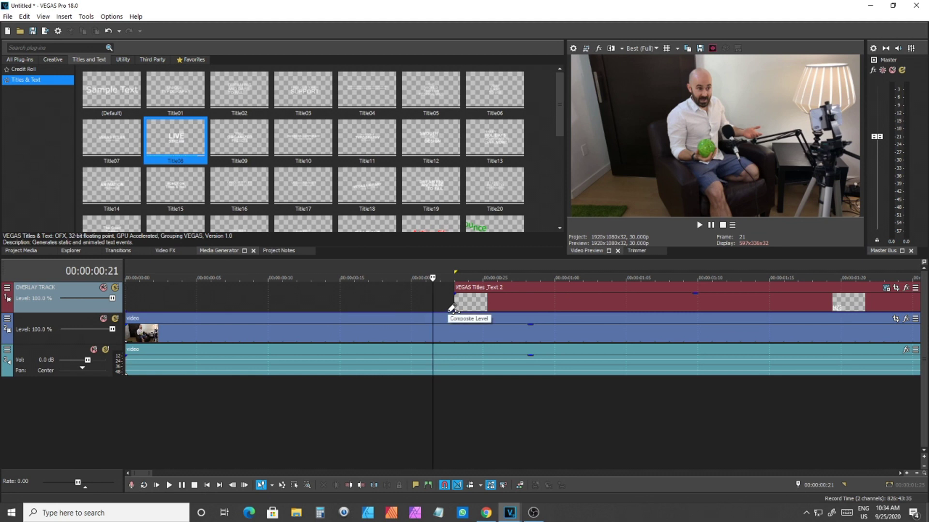
mouse_move(452, 307)
mouse_down()
mouse_move(453, 316)
mouse_move(455, 287)
mouse_up()
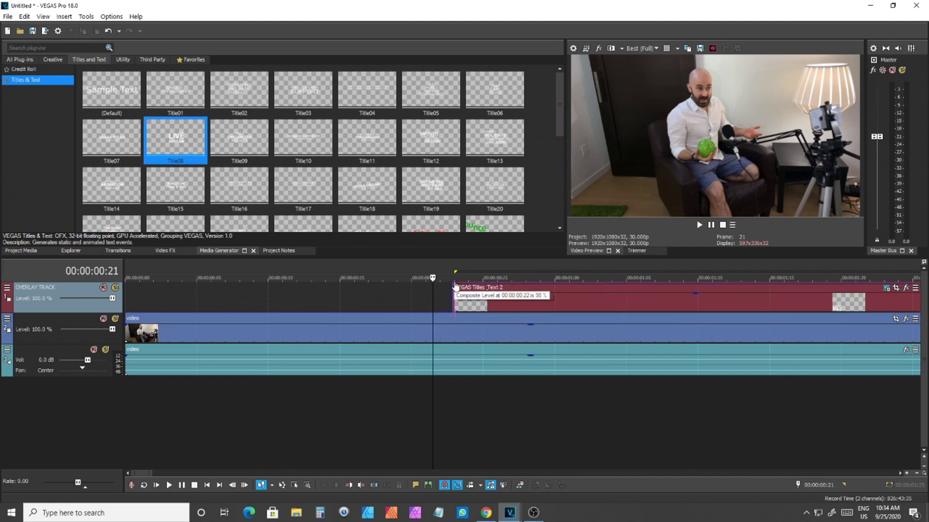
Play back the title section from its start to review the envelope
click(448, 417)
scroll(448, 418, up, 1)
key(space)
scroll(450, 407, down, 3)
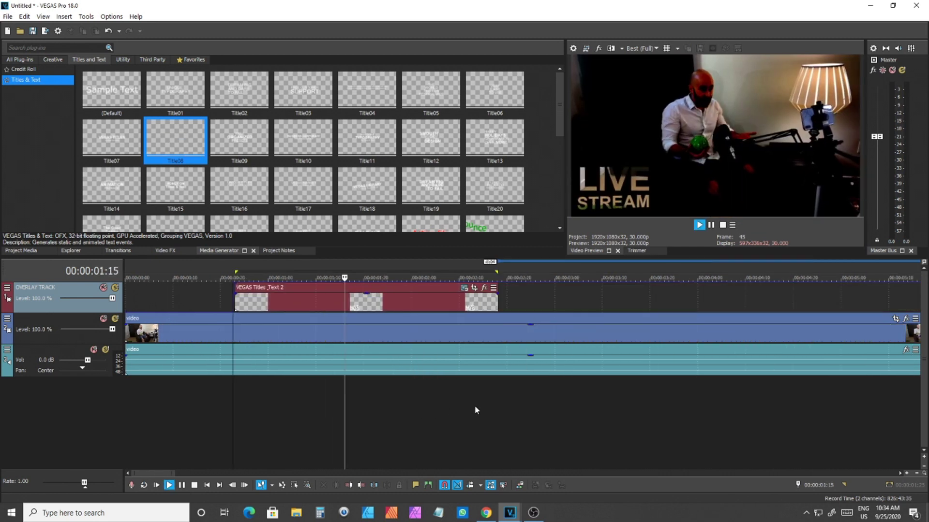
scroll(482, 402, up, 2)
key(space)
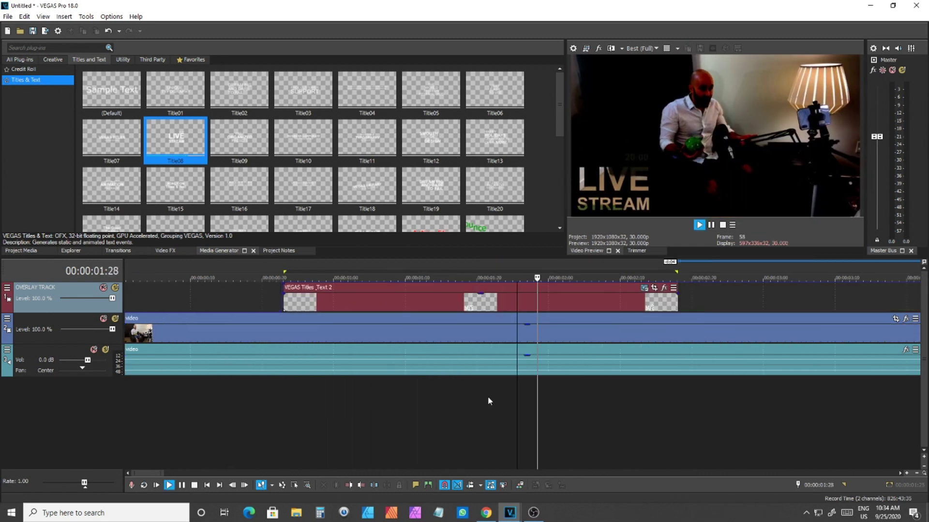
key(Return)
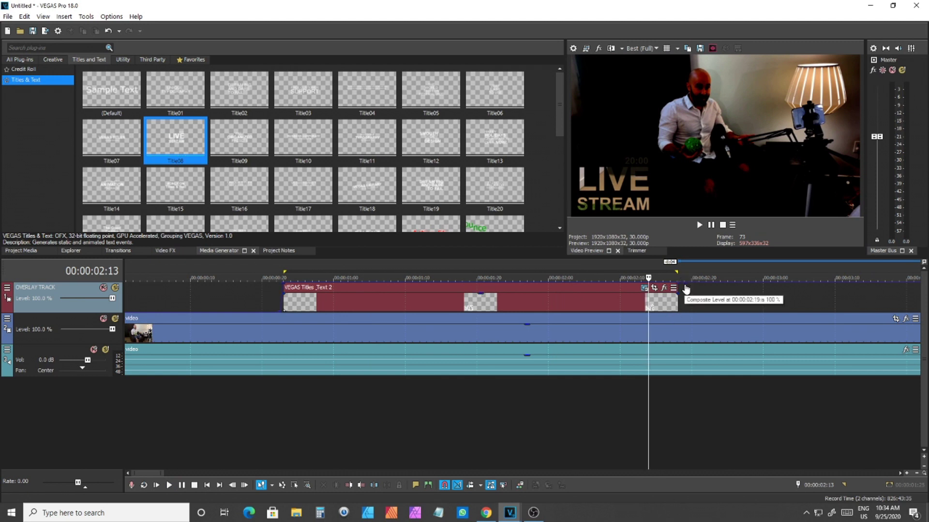
click(255, 423)
key(space)
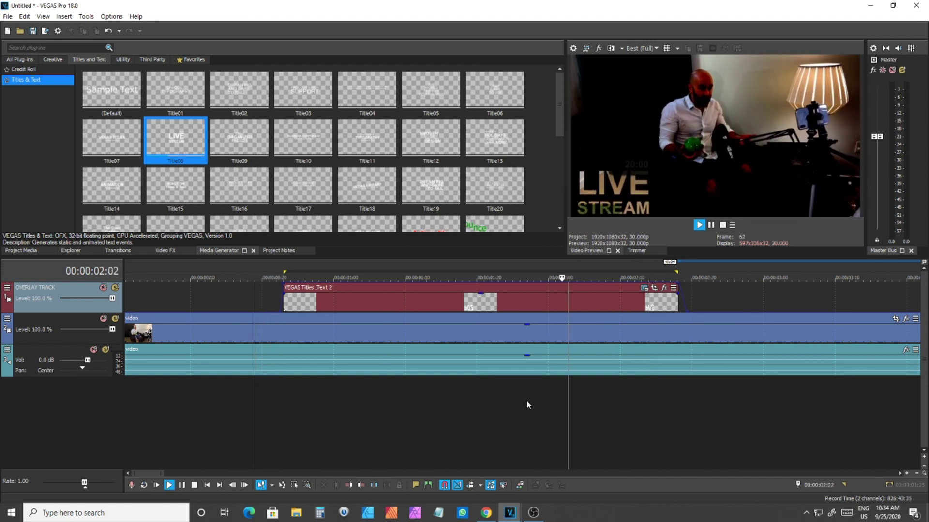
Create a fade-in at the LIVE STREAM title's start and play it back
key(Return)
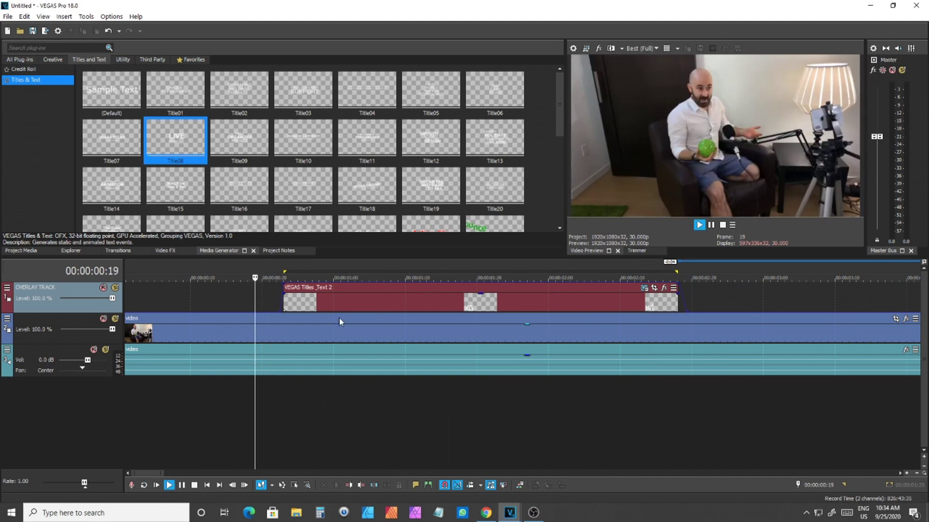
click(289, 309)
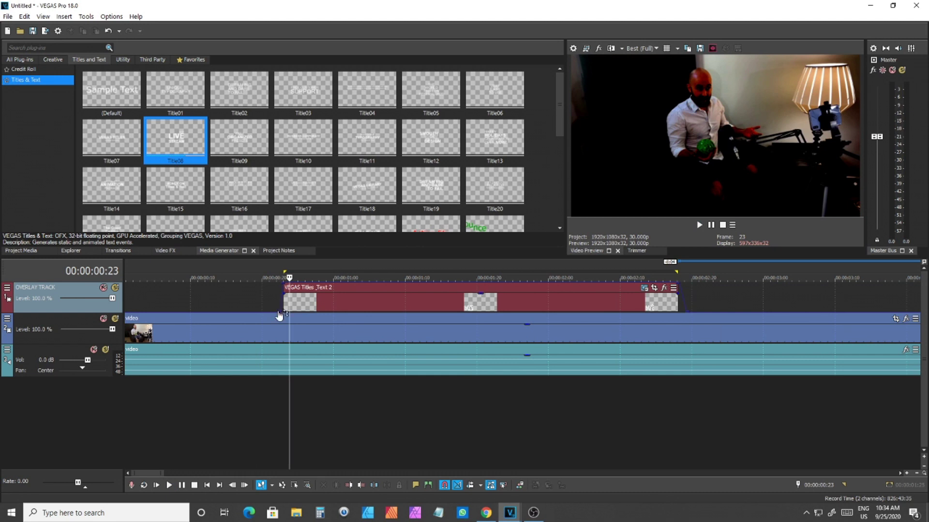
drag(285, 288, 278, 294)
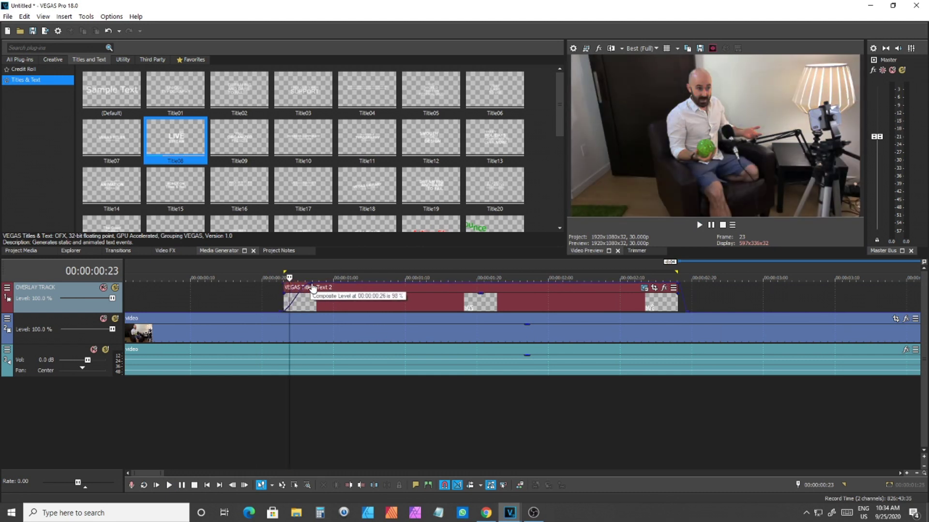
key(space)
click(274, 295)
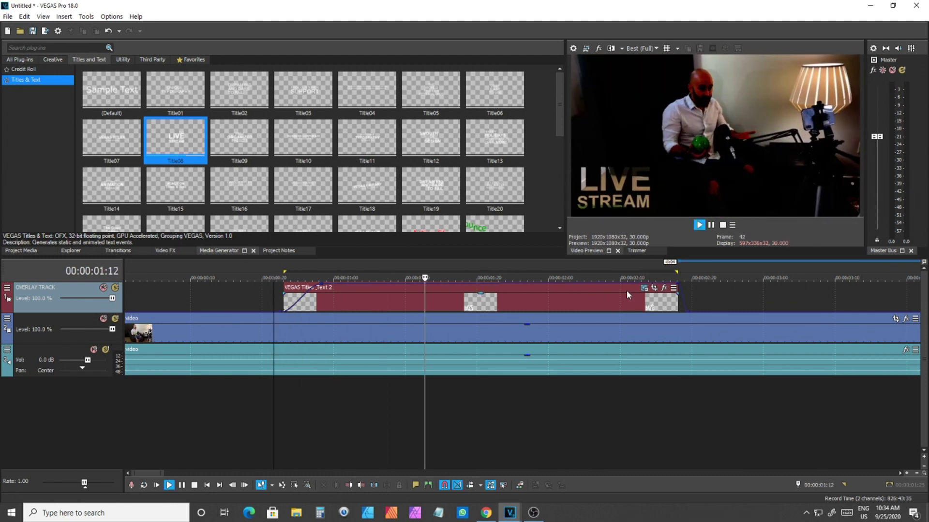
key(Return)
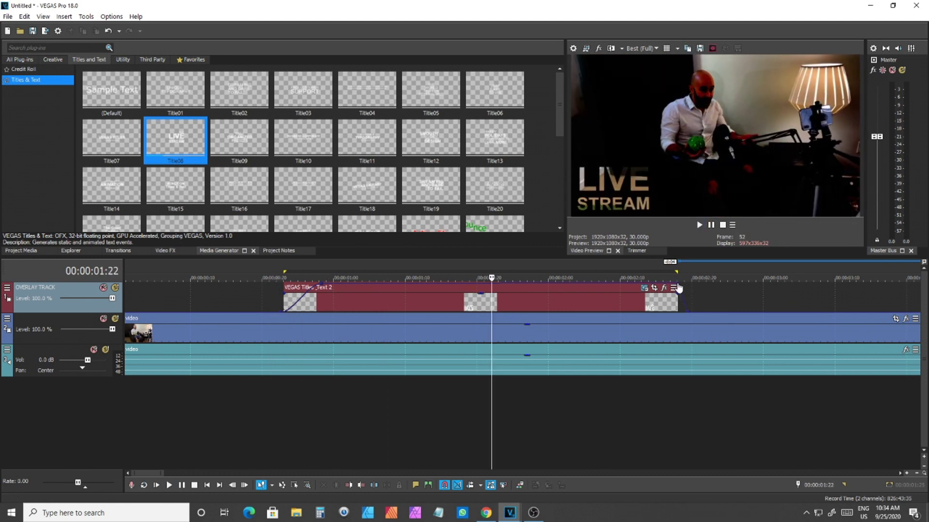
Create a fade-out at the title's end and replay to check both fades
drag(680, 288, 647, 286)
key(space)
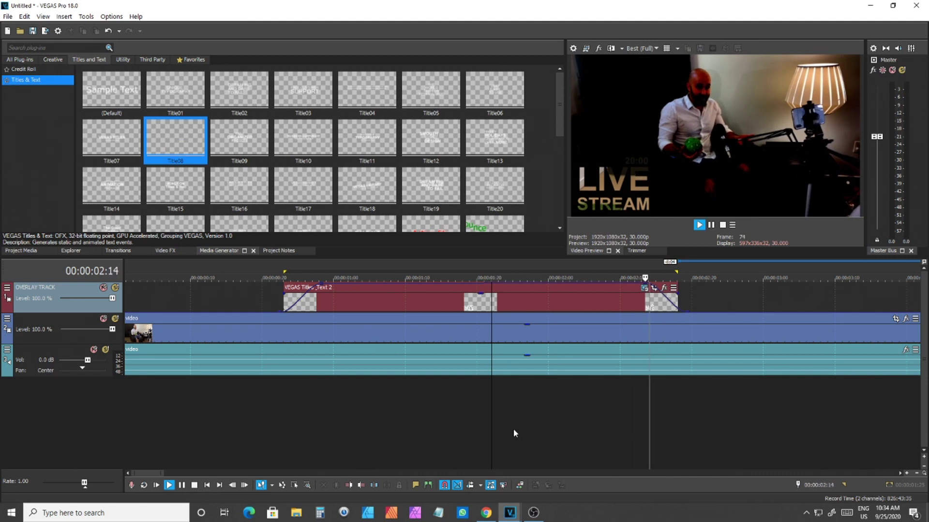
key(space)
scroll(229, 412, down, 2)
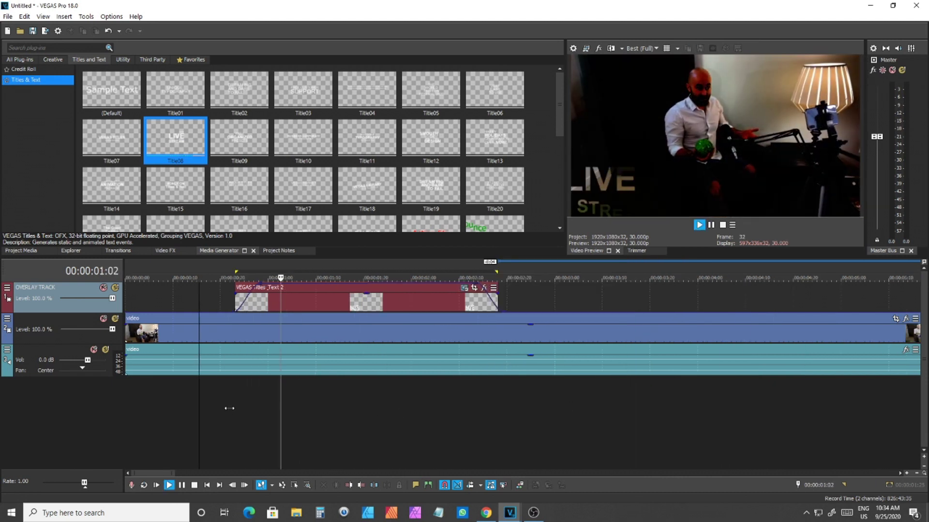
scroll(230, 412, down, 2)
scroll(230, 408, down, 2)
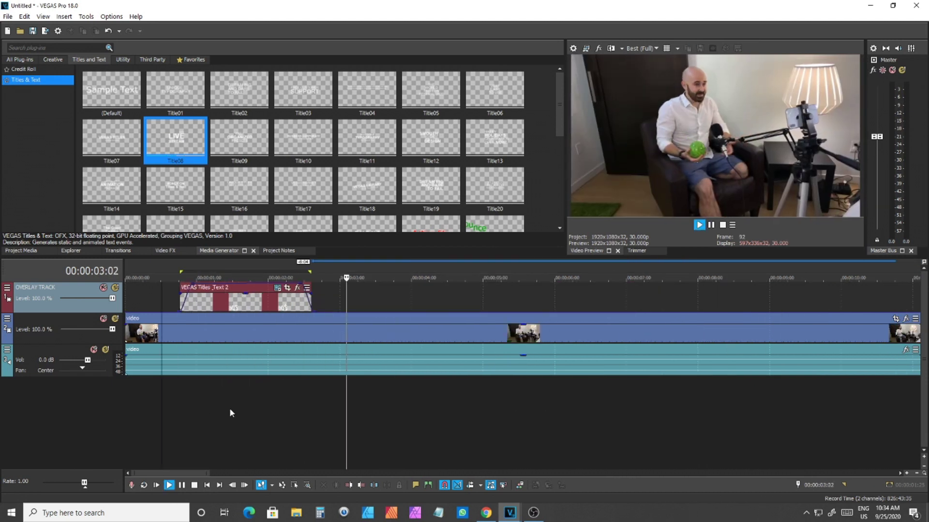
key(space)
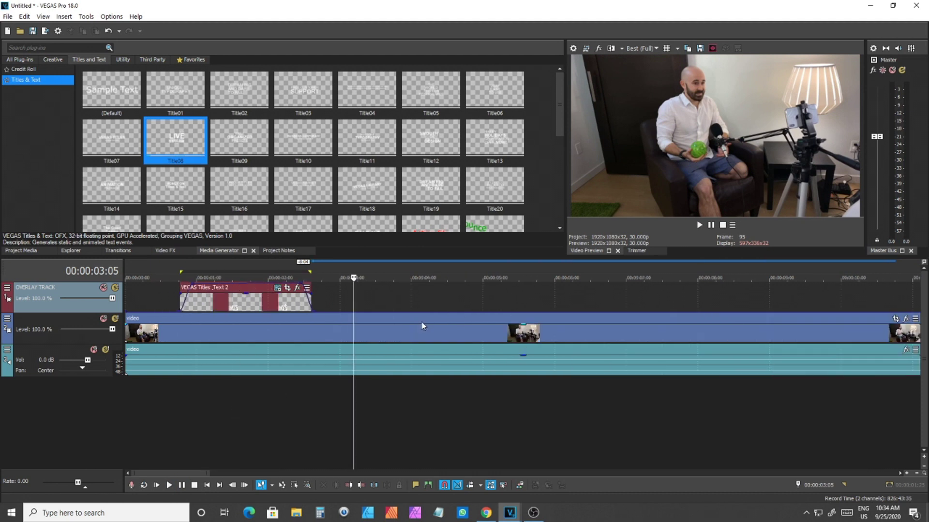
Place the Title09 WELL ORGANIZED PRESETS title after LIVE STREAM and shorten it
key(space)
scroll(361, 317, down, 2)
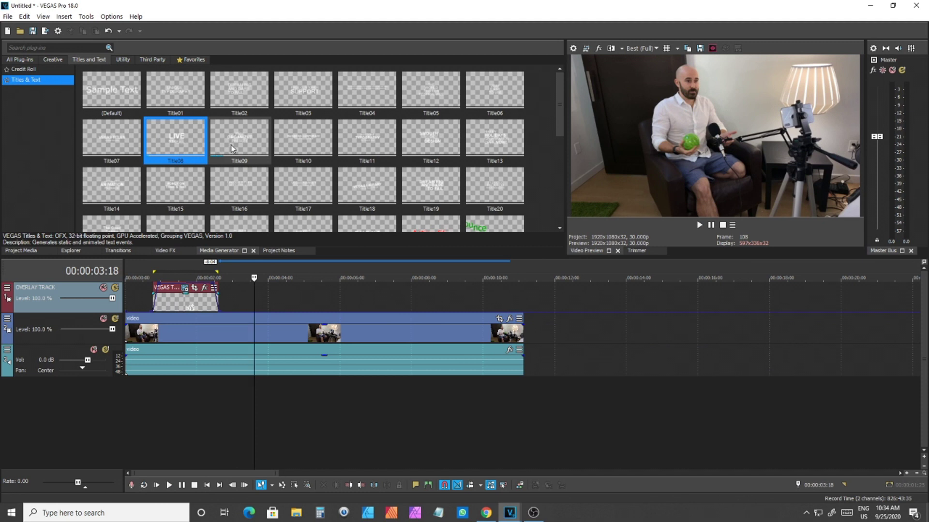
mouse_move(239, 143)
mouse_down()
mouse_move(312, 310)
mouse_move(275, 299)
mouse_up()
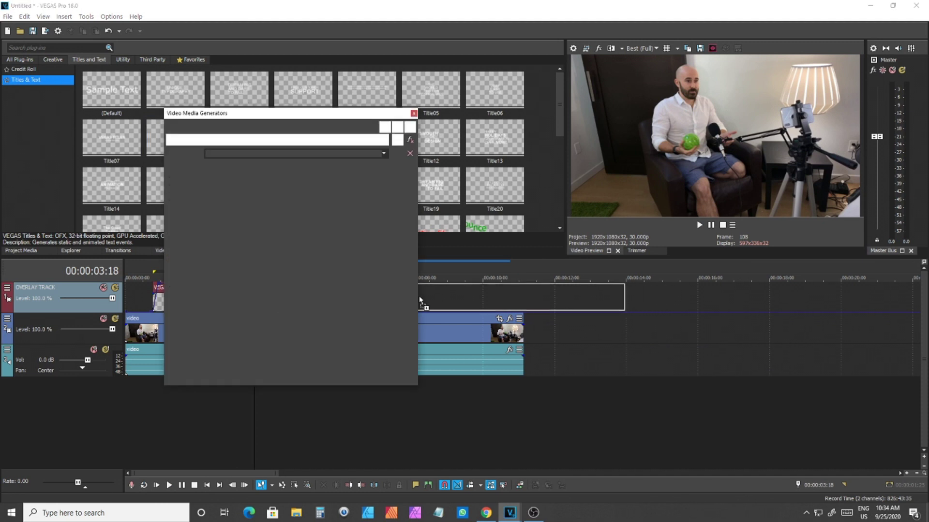
drag(622, 303, 493, 303)
click(413, 114)
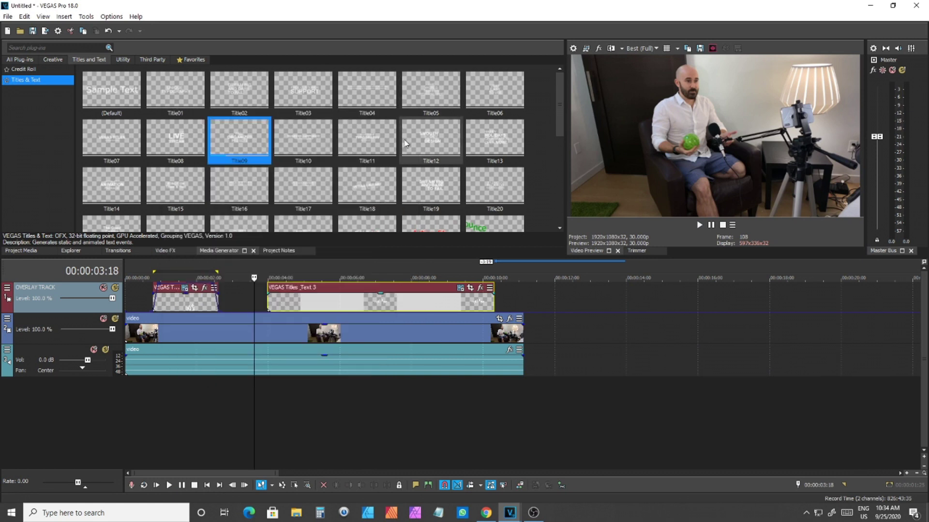
click(338, 305)
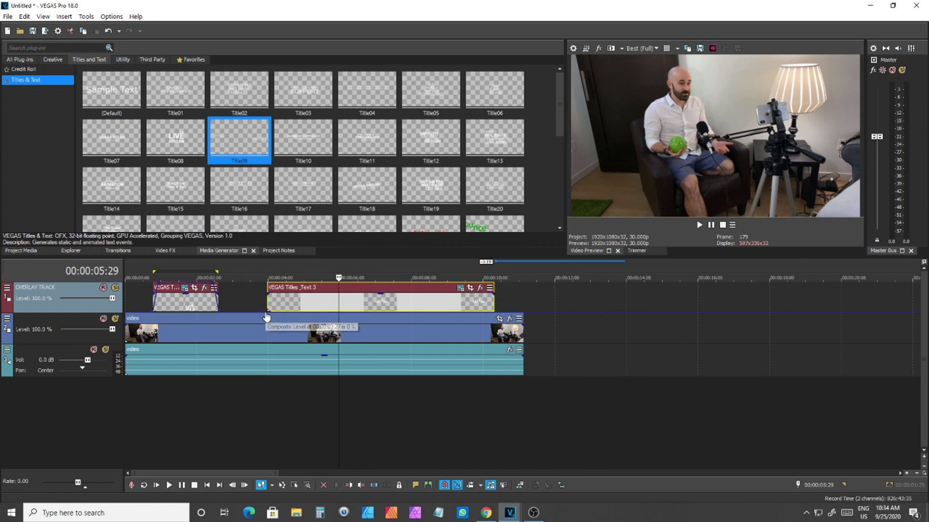
Raise the composite level envelope under the second title and play it back
drag(267, 312, 269, 282)
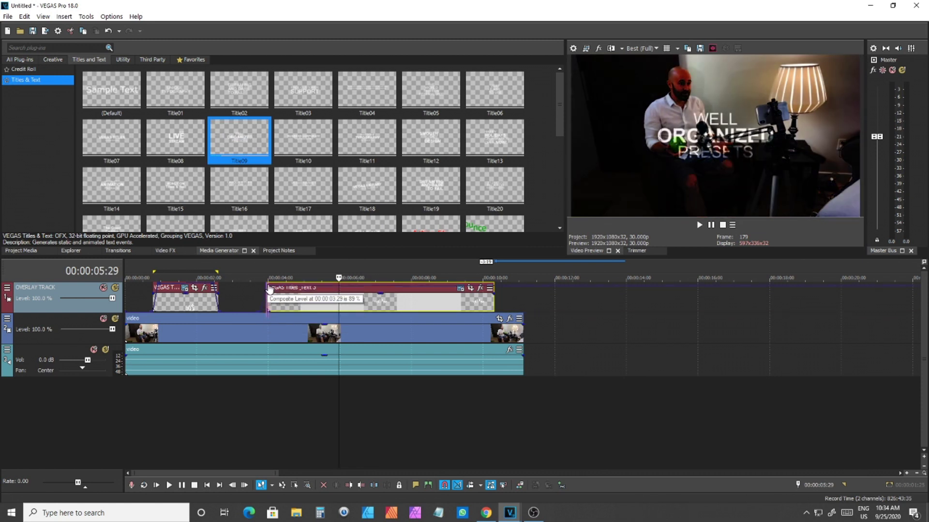
click(269, 421)
scroll(276, 406, up, 2)
scroll(324, 389, up, 2)
key(space)
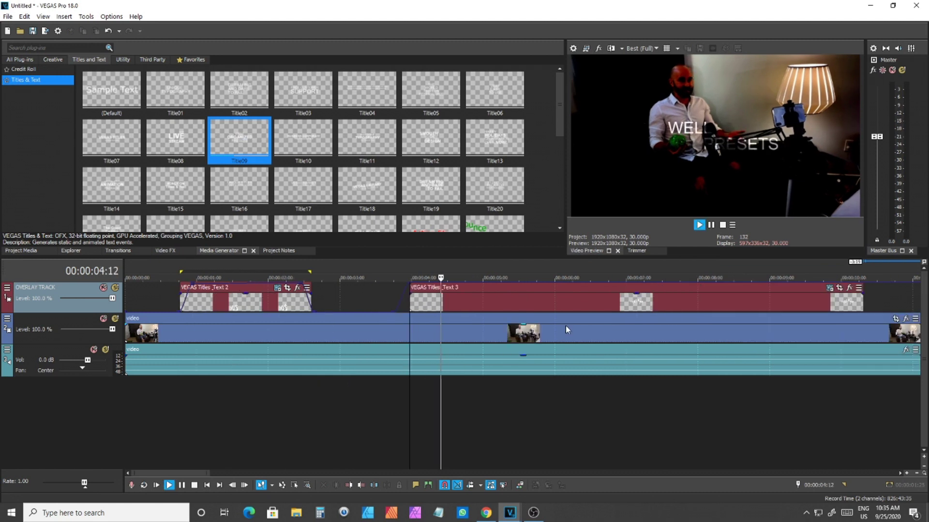
scroll(566, 326, down, 4)
mouse_move(497, 317)
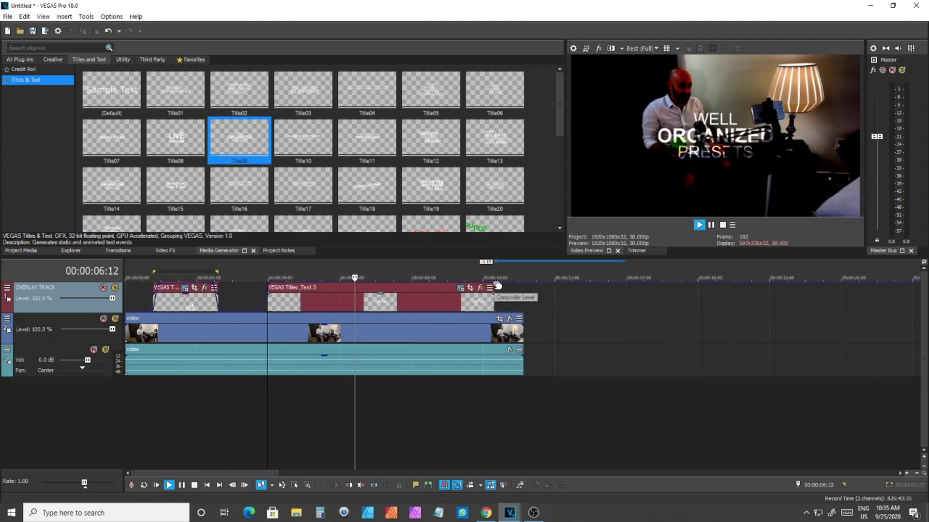
key(space)
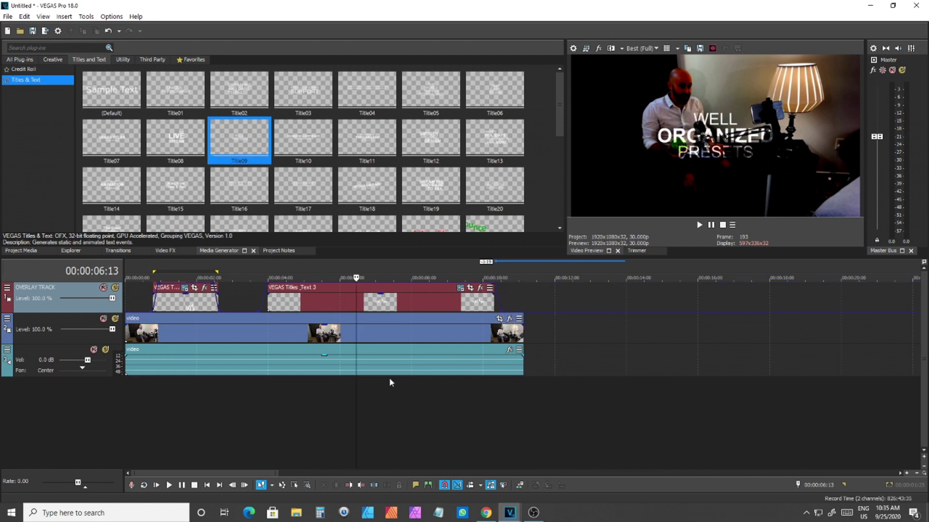
click(233, 406)
key(space)
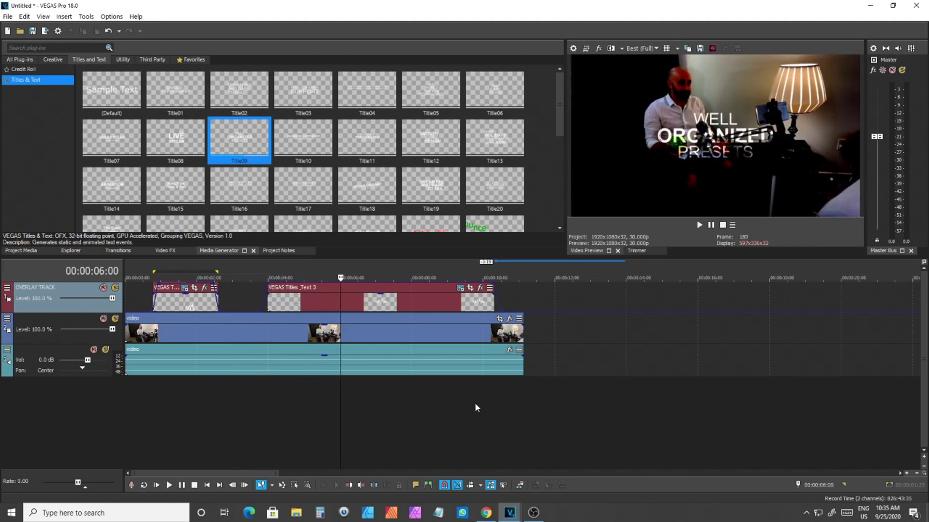
scroll(465, 396, down, 3)
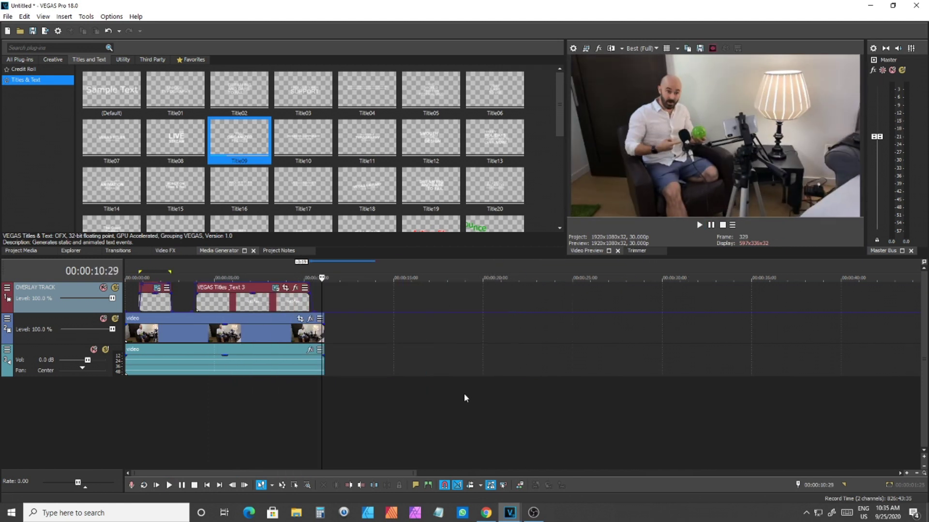
scroll(441, 396, up, 1)
scroll(276, 379, up, 1)
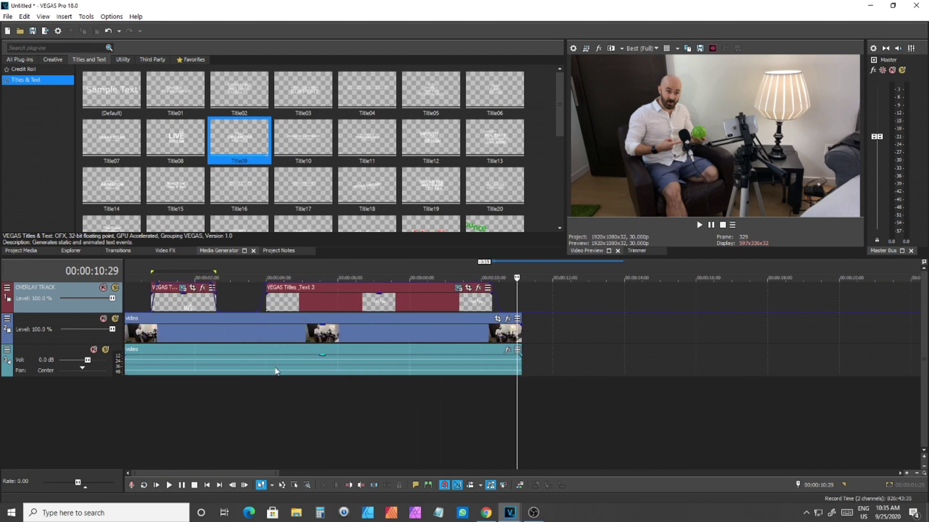
scroll(276, 371, down, 1)
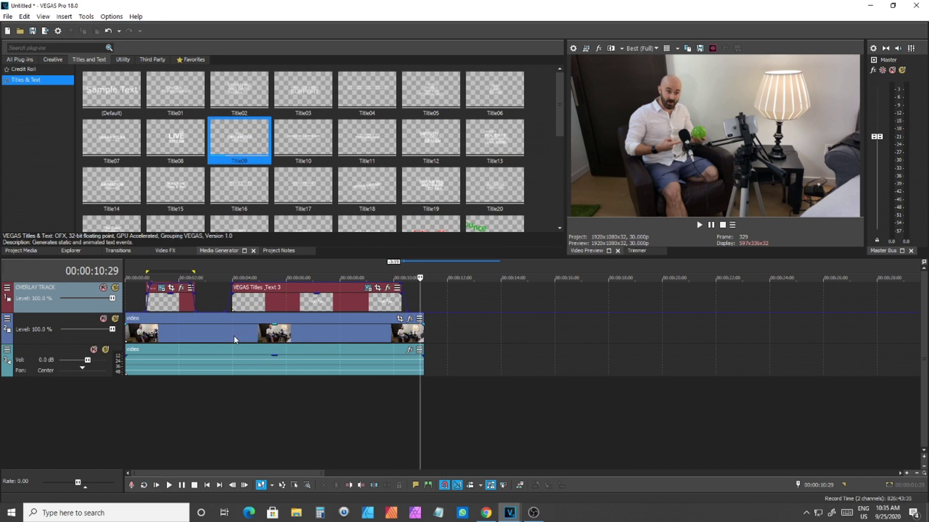
Duplicate the footage later in the project and add the Title10 BUSINESS CORPORATE title above it
ctrl+drag(250, 339, 574, 339)
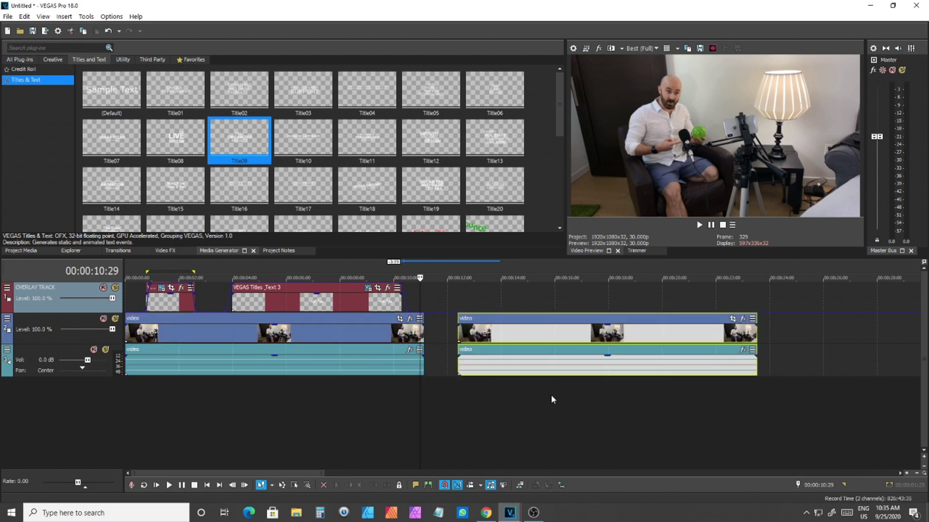
click(550, 385)
mouse_move(300, 140)
mouse_down()
mouse_move(495, 311)
mouse_move(475, 299)
mouse_up()
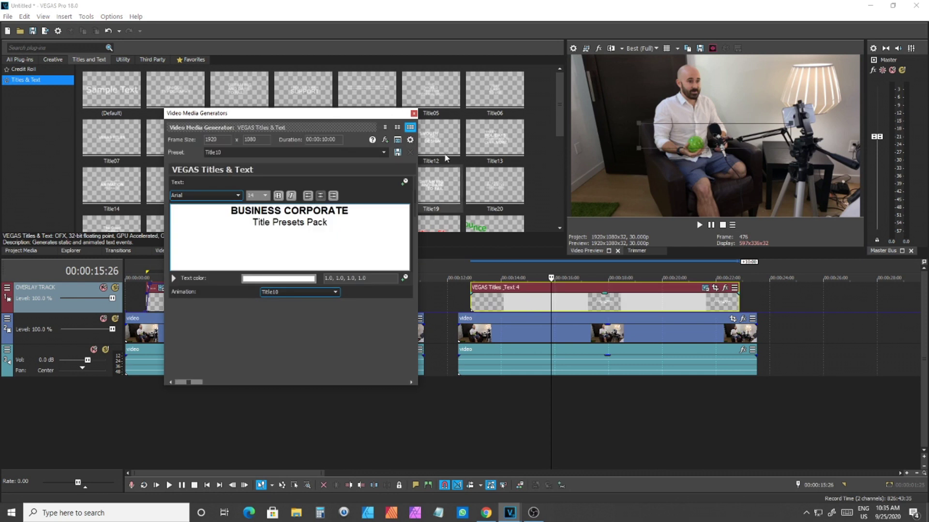
click(414, 113)
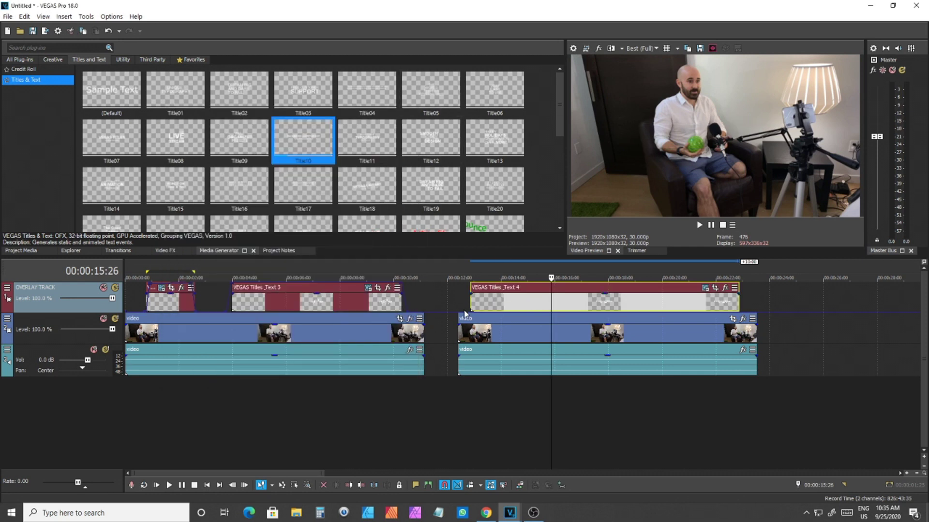
Raise the composite level across the Text 4 title span and preview it
double_click(566, 308)
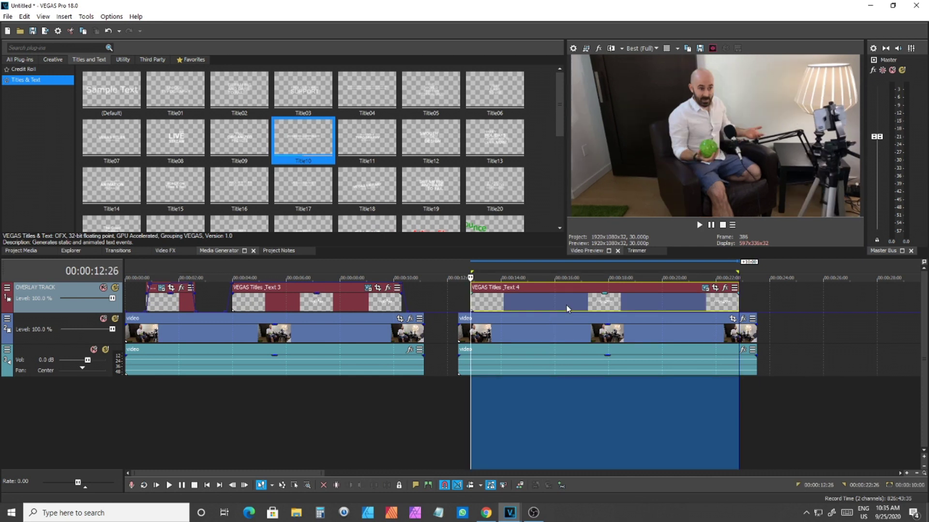
drag(566, 309, 580, 286)
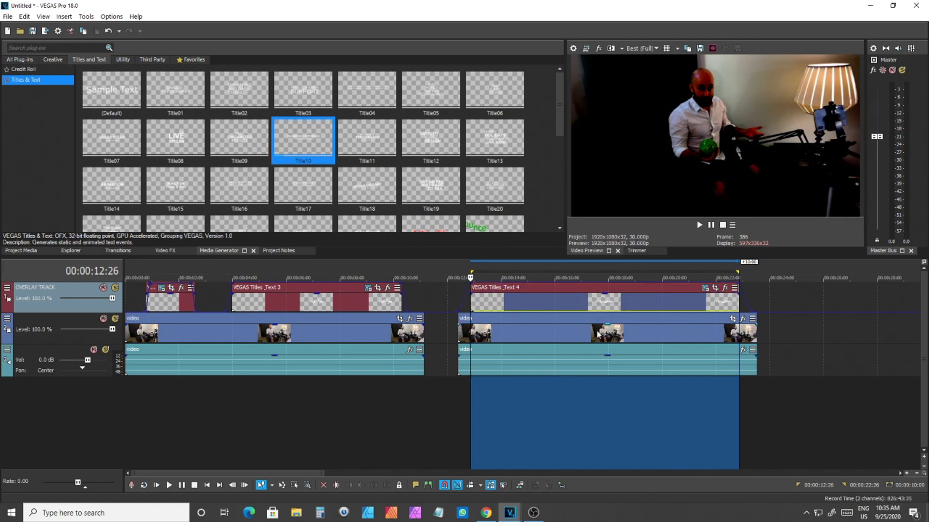
click(587, 310)
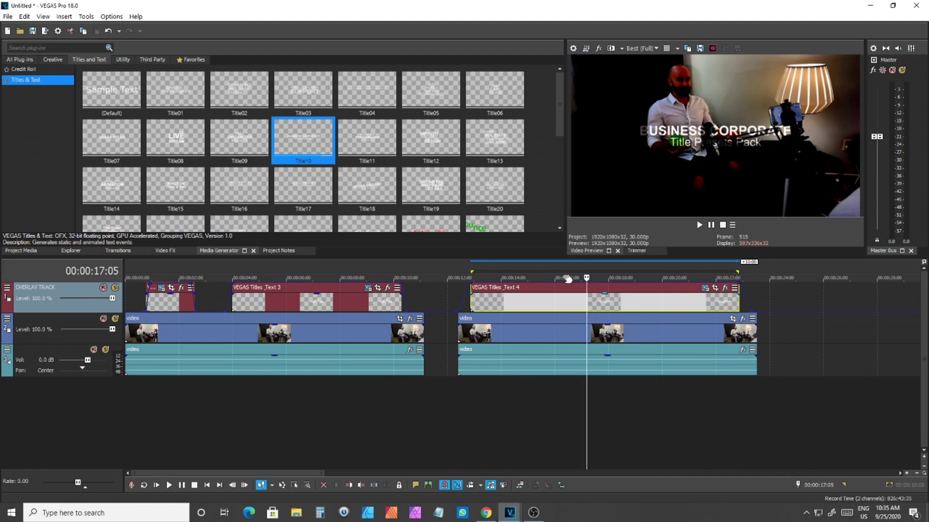
In Preferences > Editing, set time selection envelope fade Alignment to Outside and apply
click(111, 16)
click(131, 332)
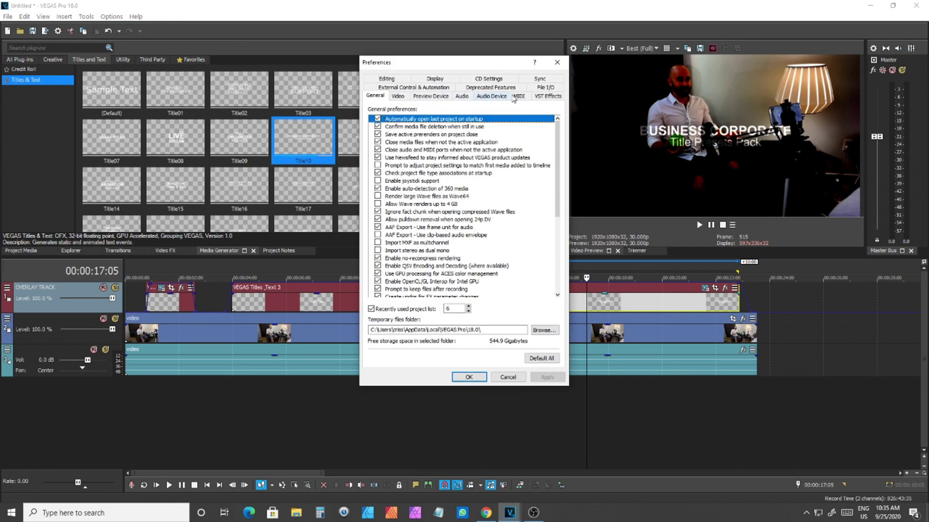
click(389, 80)
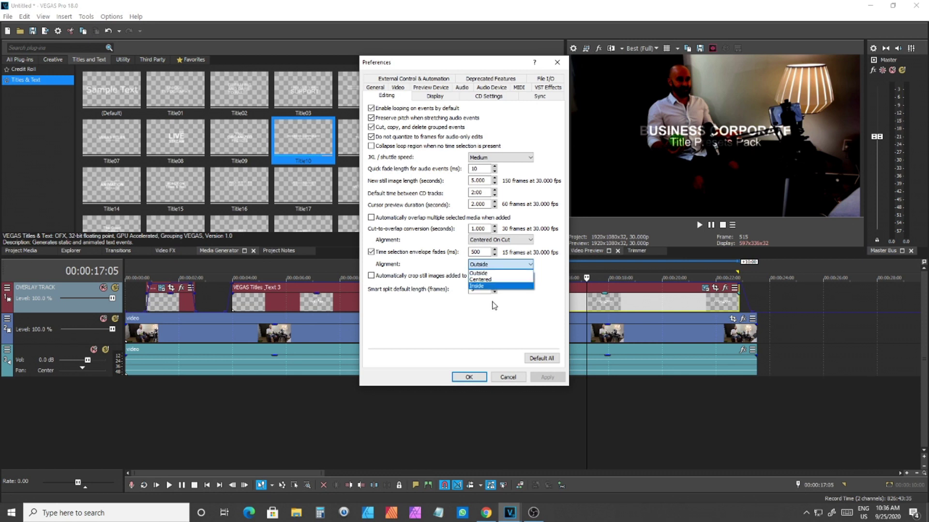
click(483, 273)
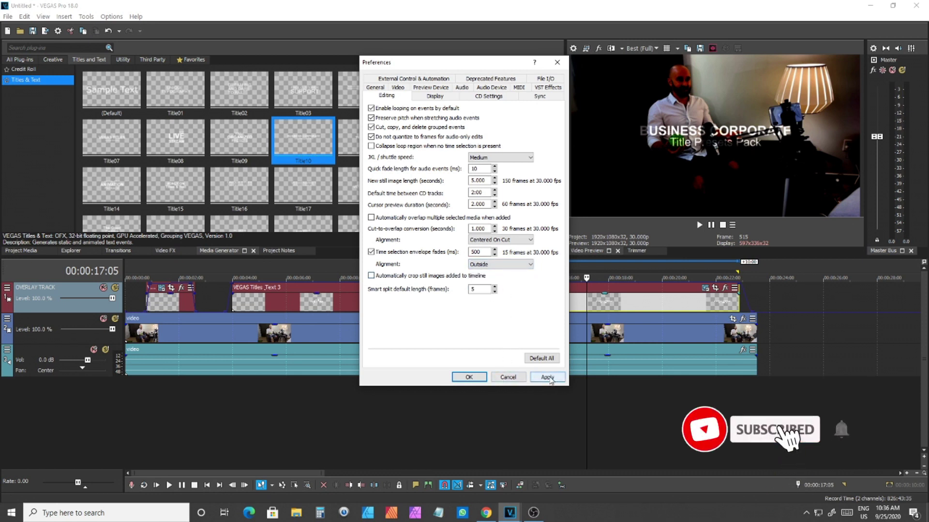
click(548, 377)
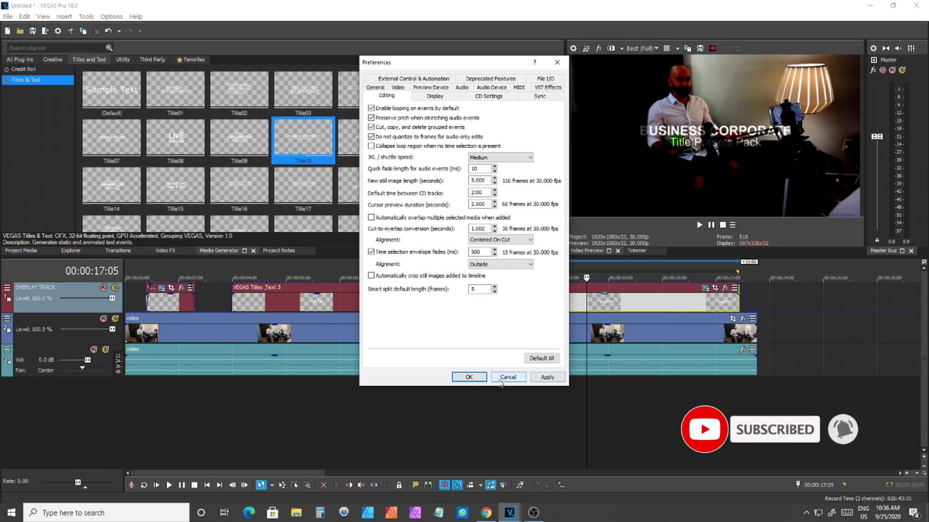
click(507, 378)
scroll(541, 396, down, 2)
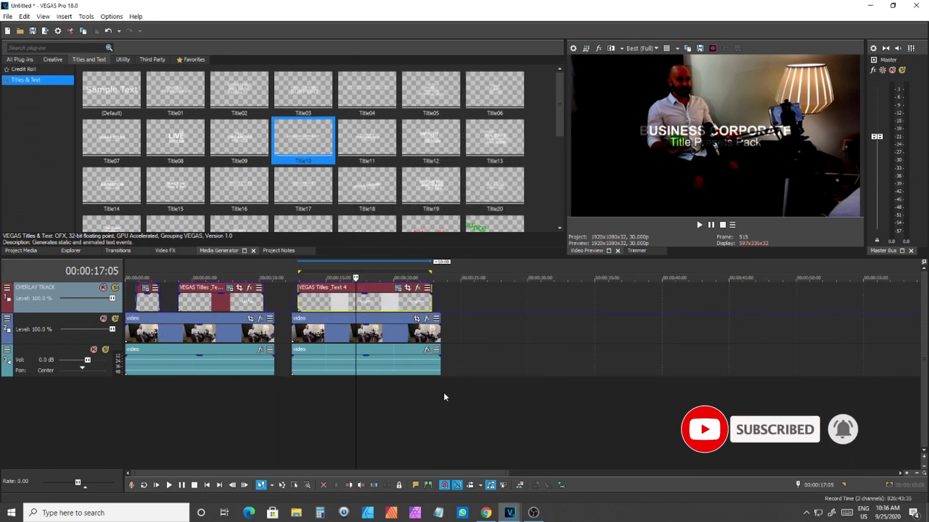